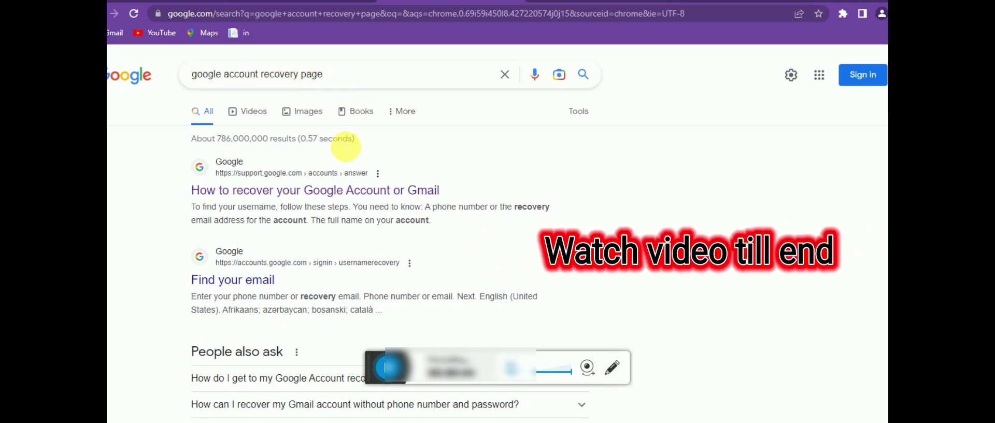
# Open the 'How to recover your Google Account or Gmail' article and follow its recovery link.
pyautogui.click(346, 197)
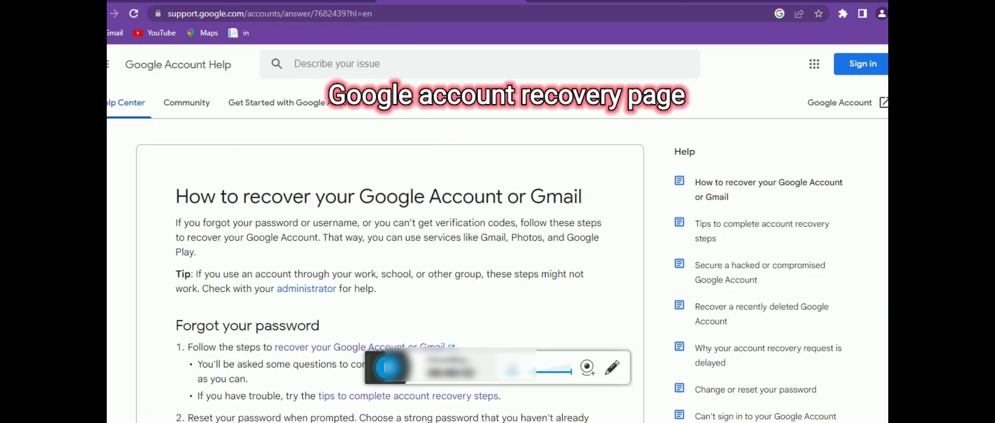
pyautogui.scroll(-3, 498, 254)
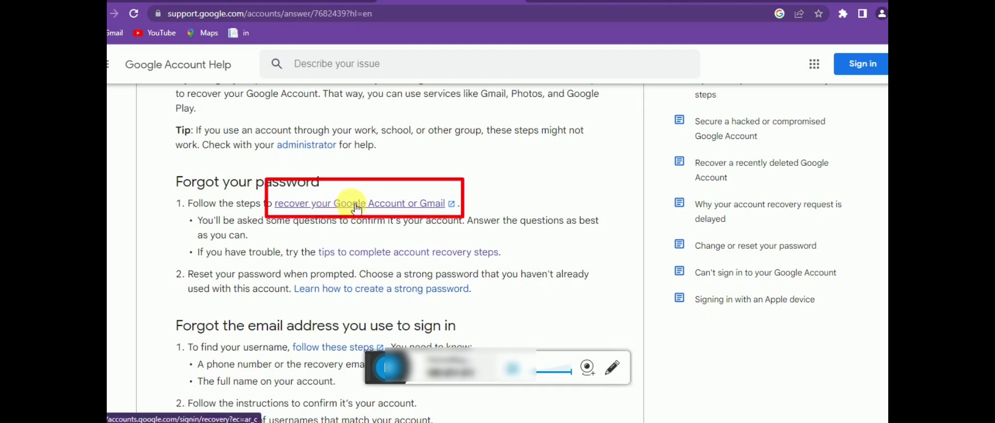
pyautogui.click(392, 206)
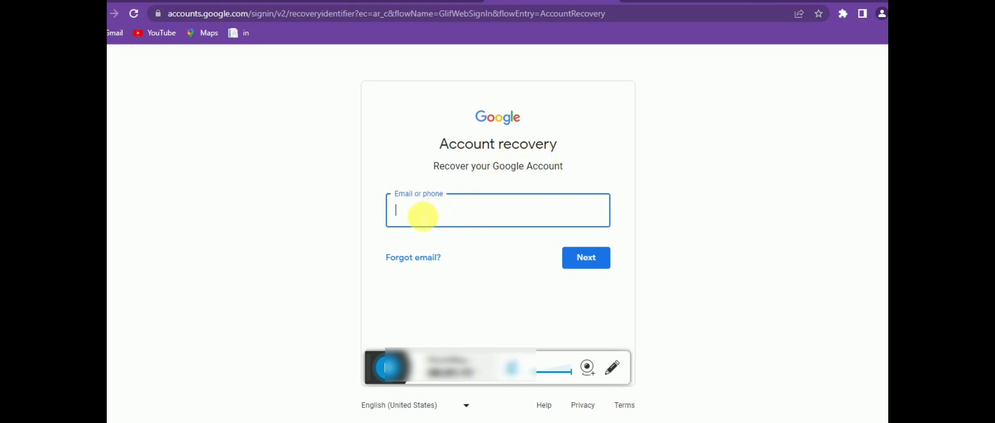
# Fill in the account's saved email address from the autofill list and submit it with Next.
pyautogui.click(416, 216)
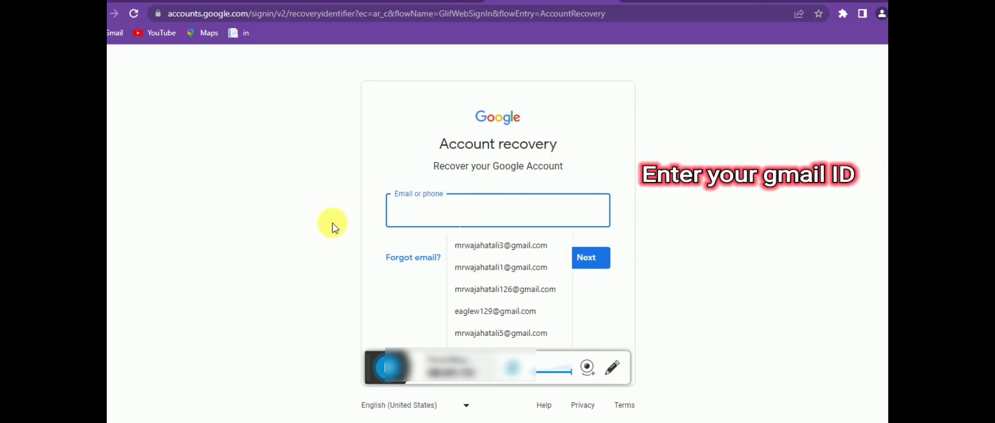
pyautogui.click(362, 225)
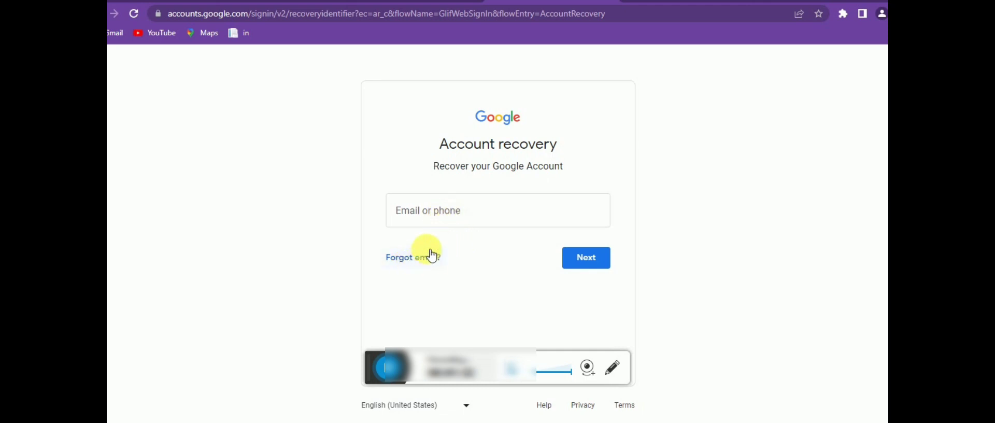
pyautogui.click(477, 217)
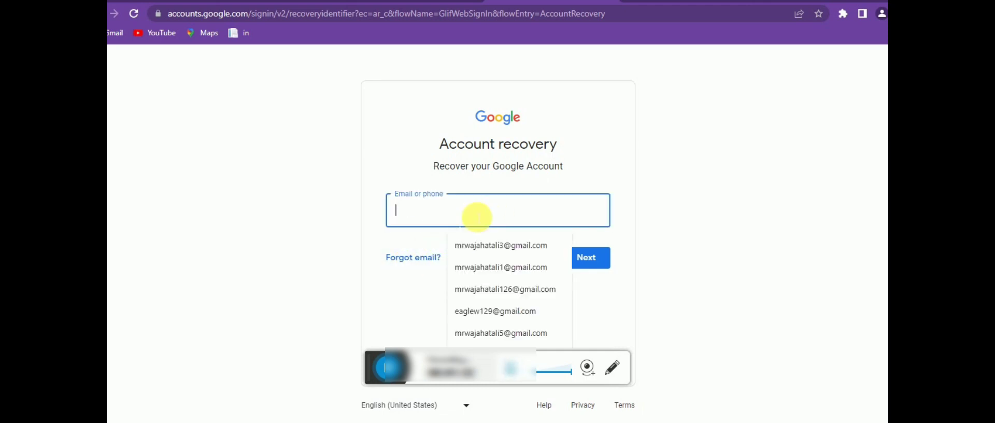
pyautogui.click(506, 287)
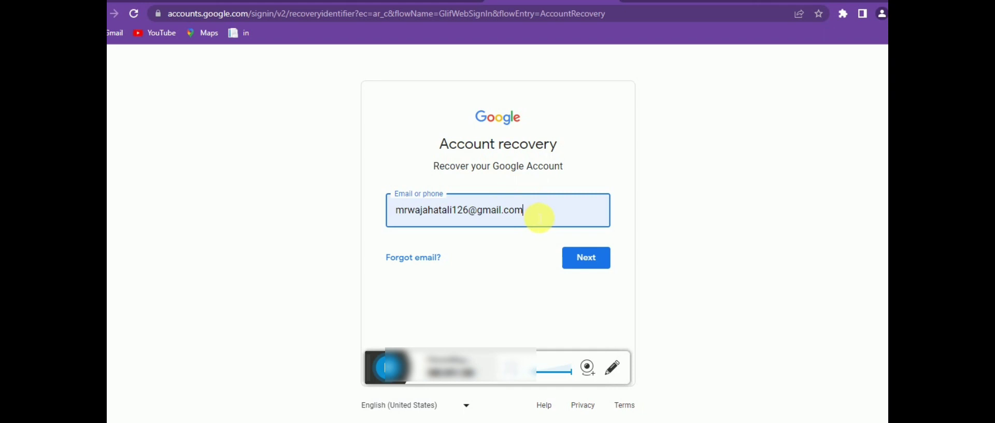
pyautogui.click(593, 264)
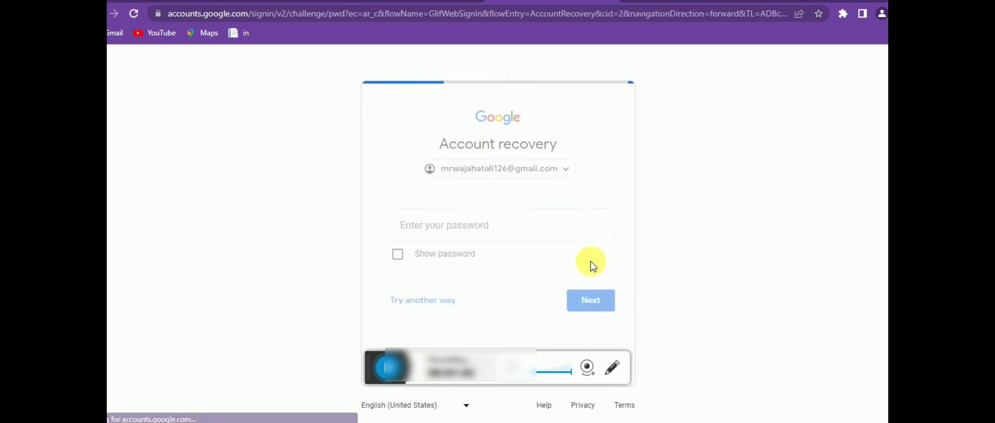
# Choose 'Try another way' at the password step and scroll through the Galaxy A12 confirmation prompt.
pyautogui.click(428, 303)
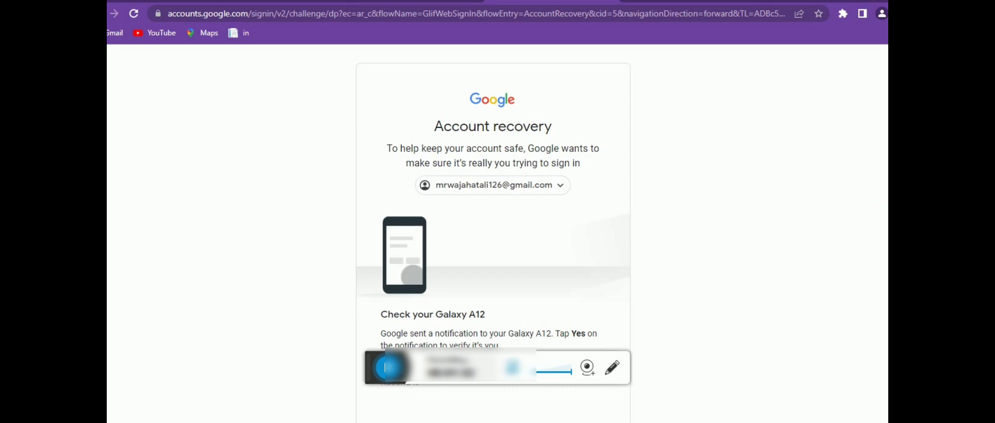
pyautogui.scroll(-1, 492, 234)
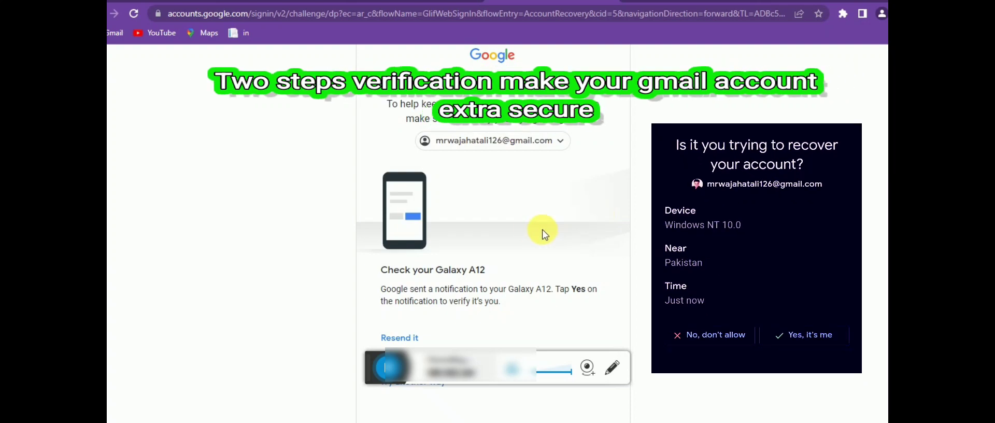
pyautogui.scroll(-1, 544, 235)
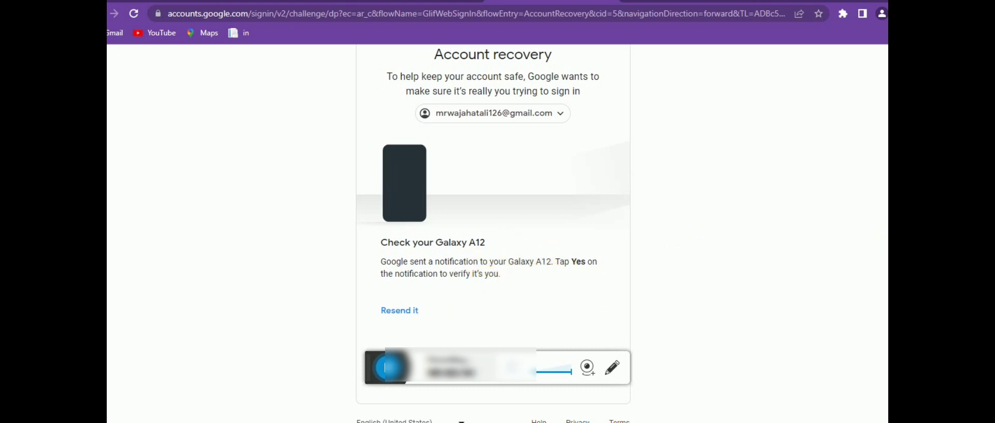
pyautogui.scroll(-1, 494, 233)
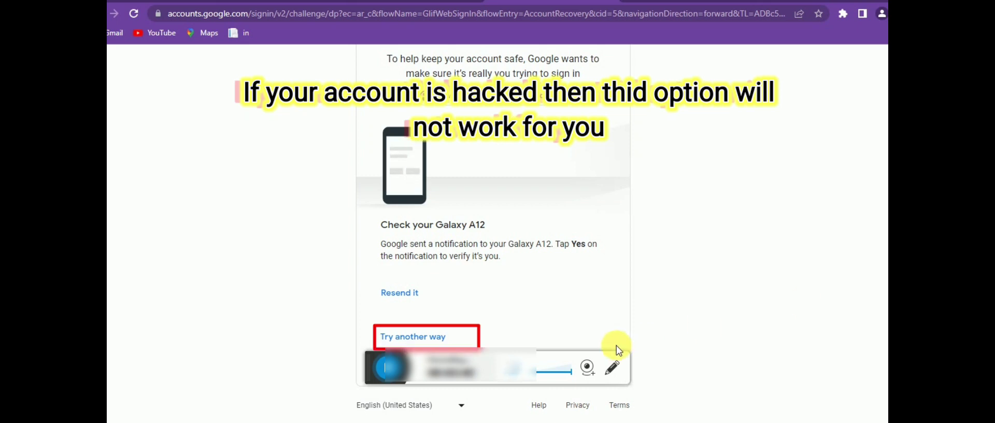
# Choose 'Try another way' below 'Resend it' to get a code emailed to the recovery address.
pyautogui.click(413, 338)
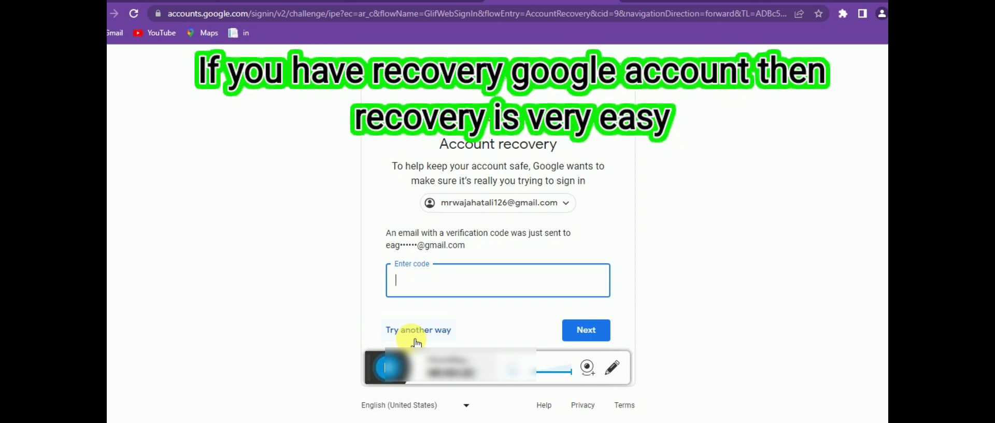
pyautogui.click(351, 368)
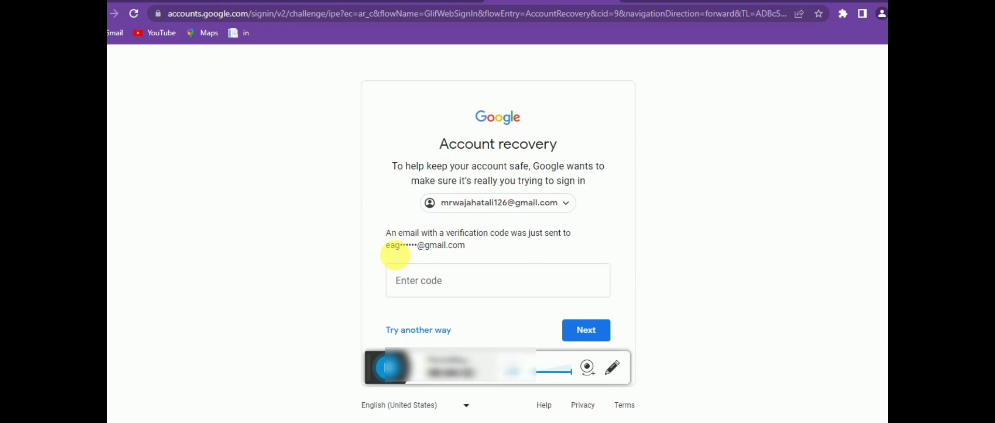
# Choose 'Try another way' on the email code page and view the Text and Call options.
pyautogui.click(428, 332)
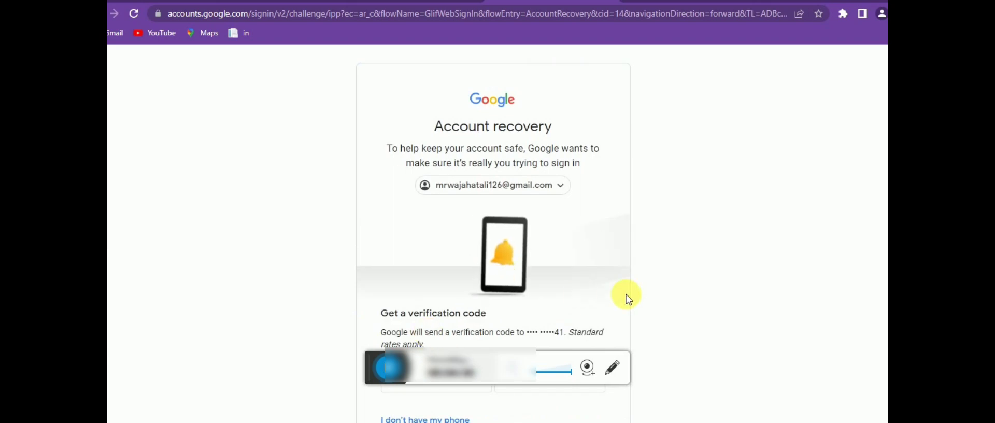
pyautogui.scroll(-2, 492, 273)
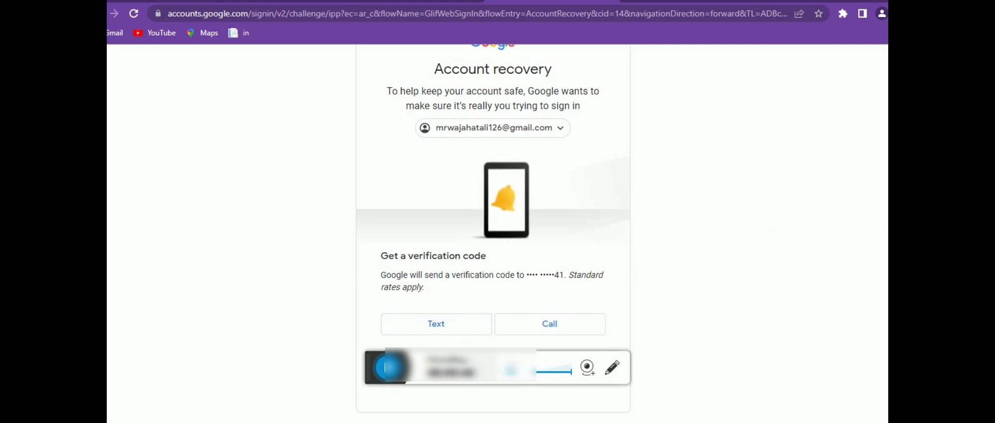
pyautogui.scroll(-1, 492, 228)
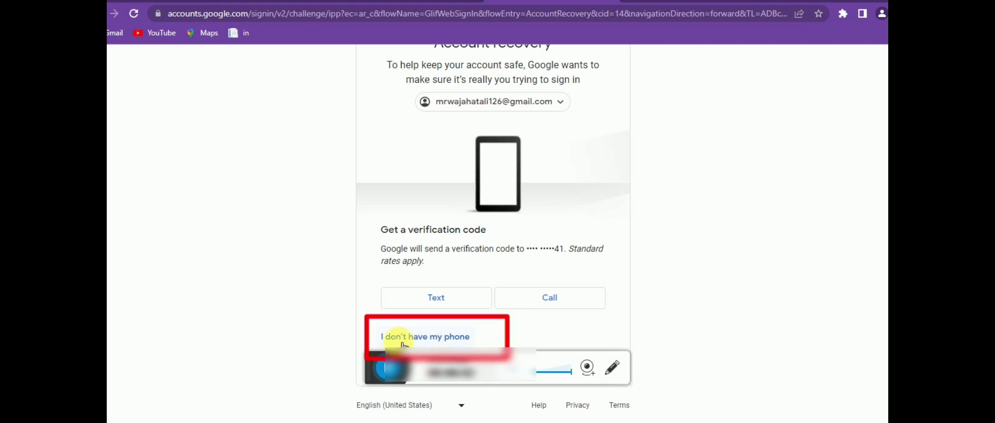
# Select 'I don't have my phone', reaching the 'Couldn't sign you in' page.
pyautogui.click(440, 338)
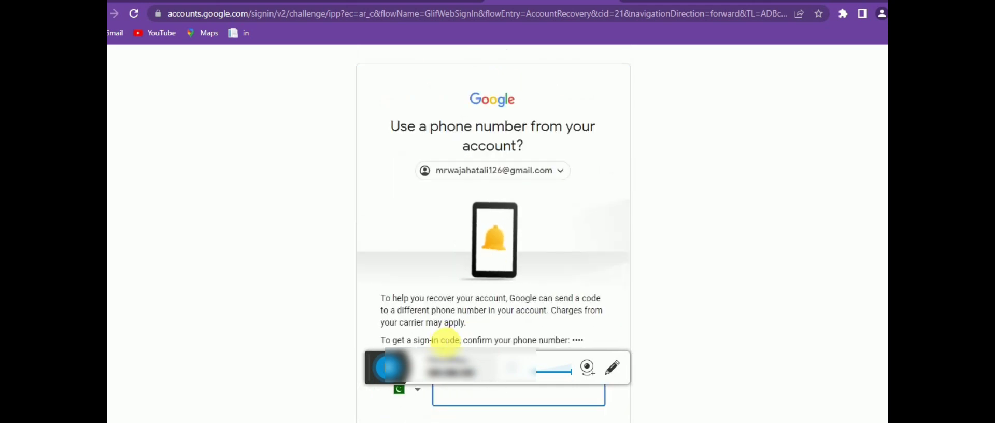
pyautogui.scroll(-1, 492, 233)
pyautogui.scroll(-1, 492, 233)
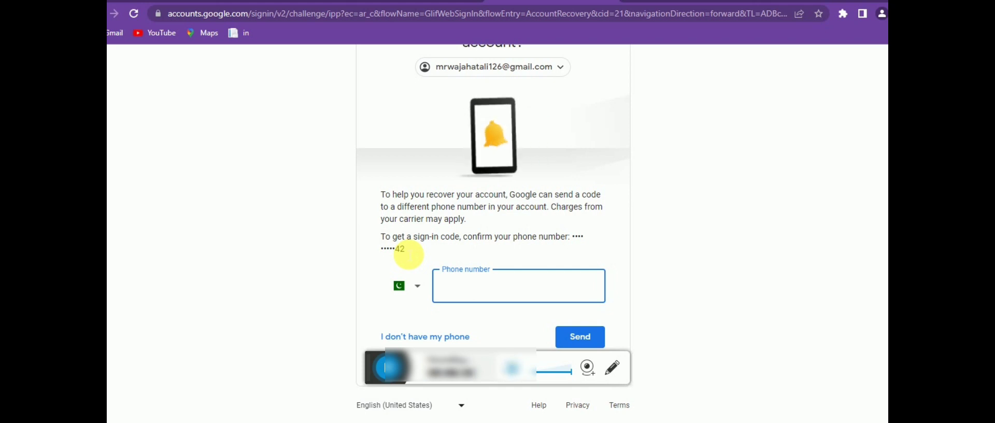
pyautogui.click(437, 339)
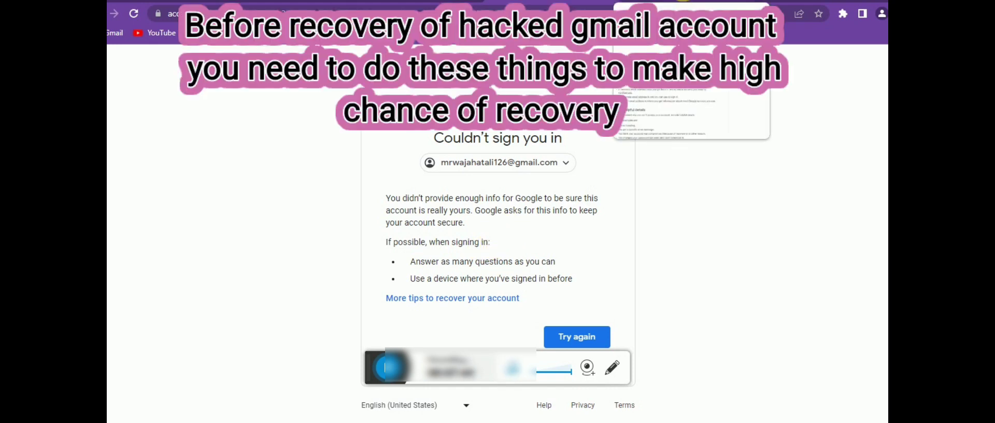
# Switch to the recovery tips article and scroll to the 'Use a familiar device & location' advice.
pyautogui.click(683, 3)
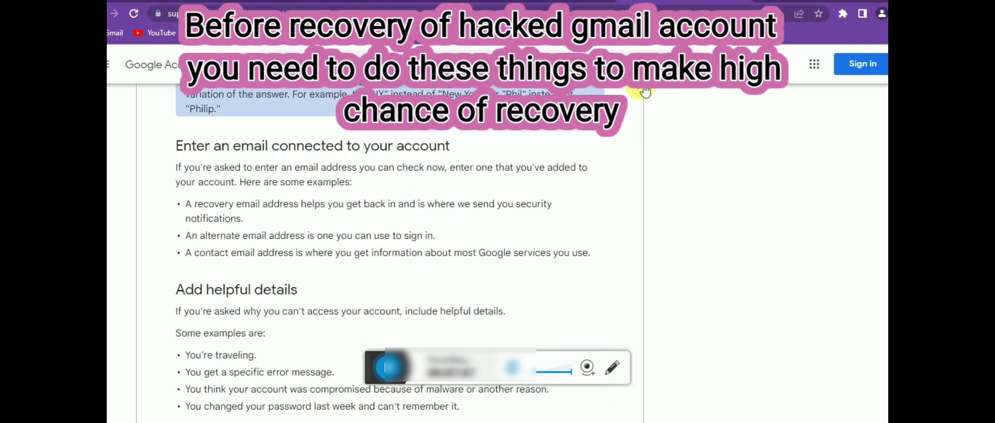
pyautogui.scroll(-3, 884, 194)
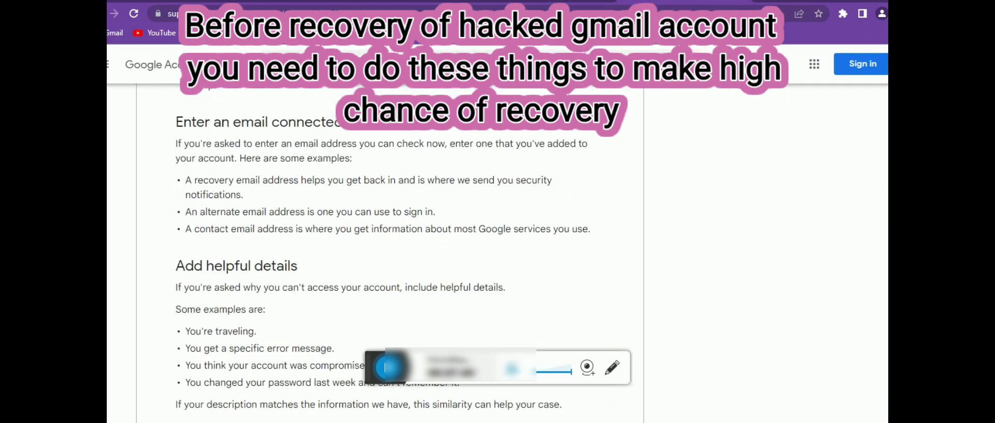
pyautogui.scroll(6, 883, 194)
pyautogui.scroll(8, 883, 194)
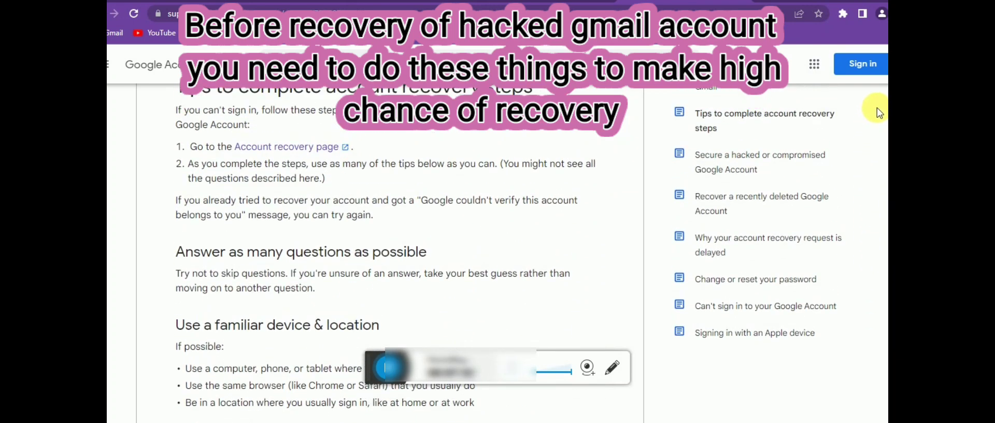
pyautogui.scroll(-2, 876, 108)
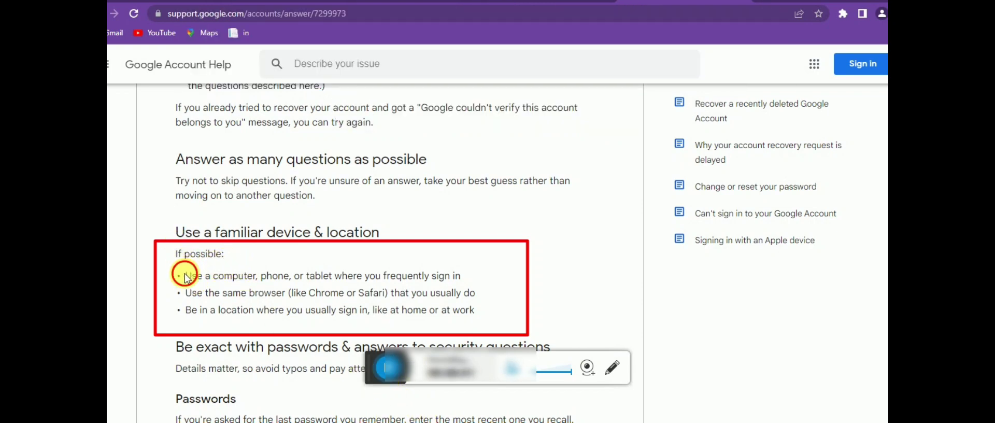
pyautogui.moveTo(184, 274); pyautogui.dragTo(472, 312)
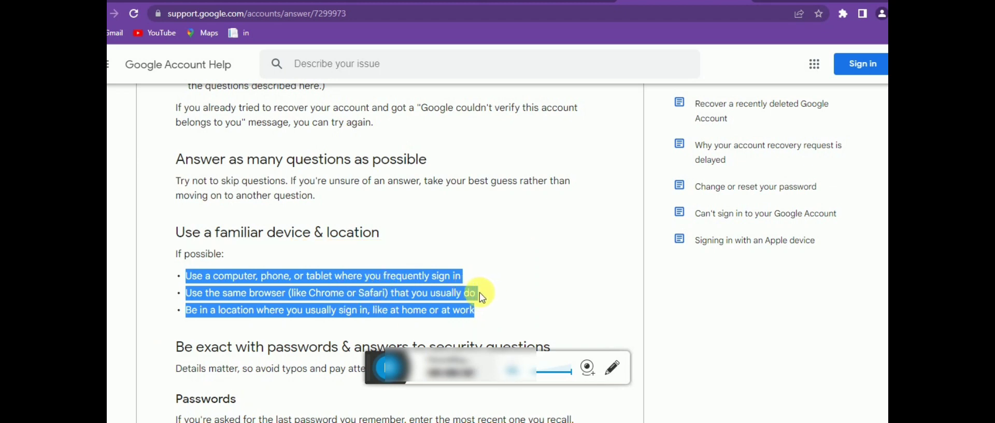
pyautogui.click(480, 298)
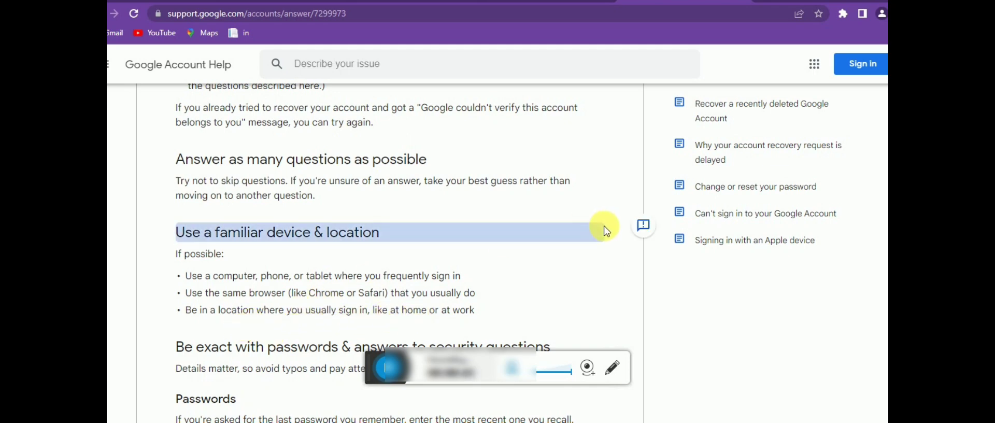
pyautogui.scroll(-2, 881, 151)
pyautogui.scroll(-4, 881, 151)
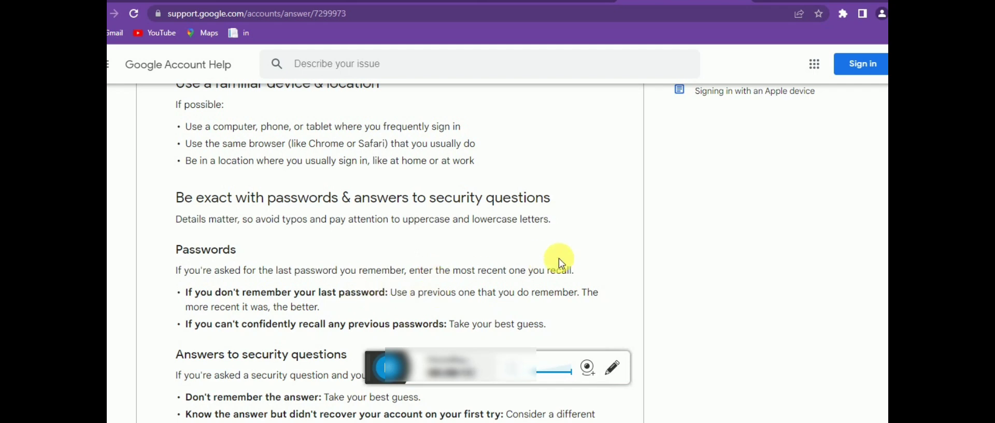
pyautogui.scroll(3, 326, 286)
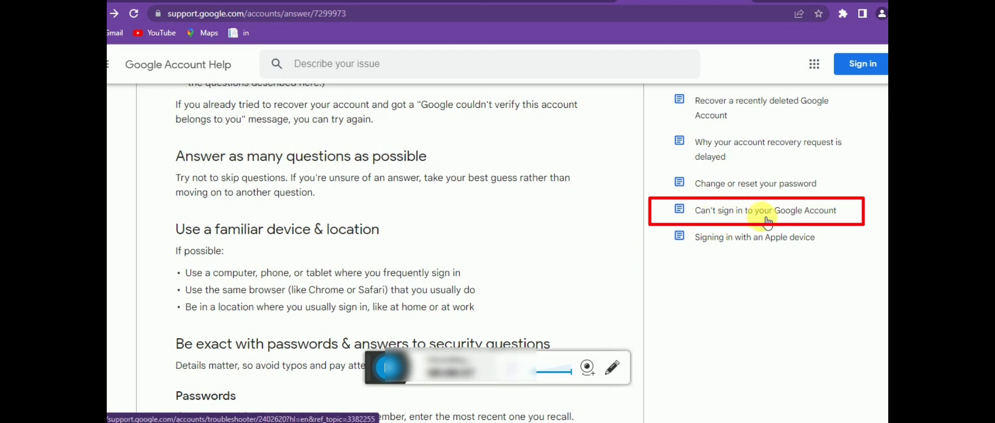
# Open the 'Can't sign in' troubleshooter, pick 'You think someone else is using your account', and read its steps.
pyautogui.click(792, 212)
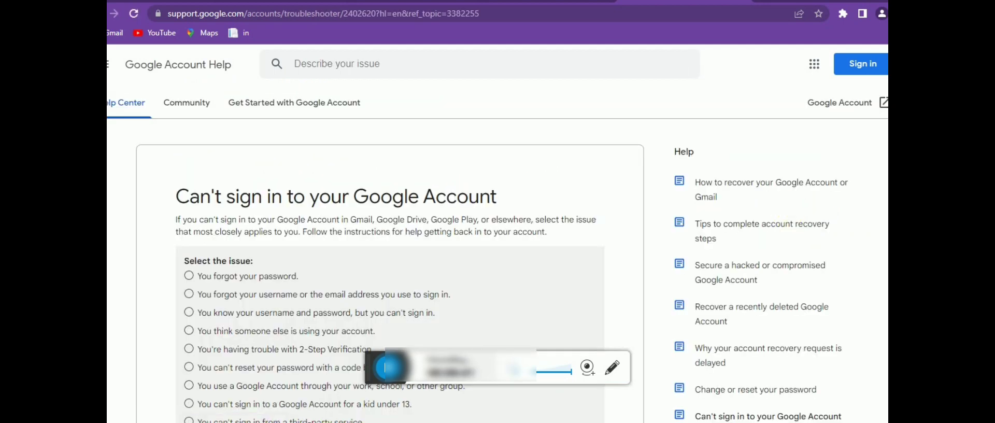
pyautogui.scroll(-2, 497, 233)
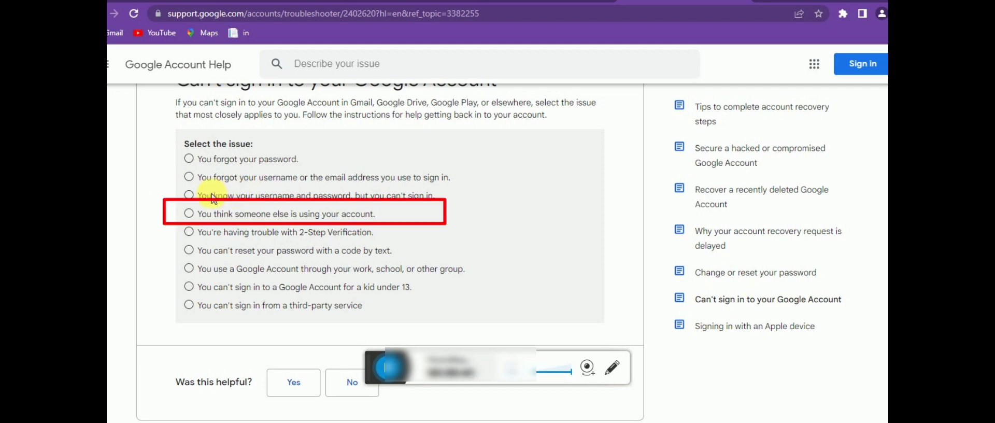
pyautogui.click(190, 213)
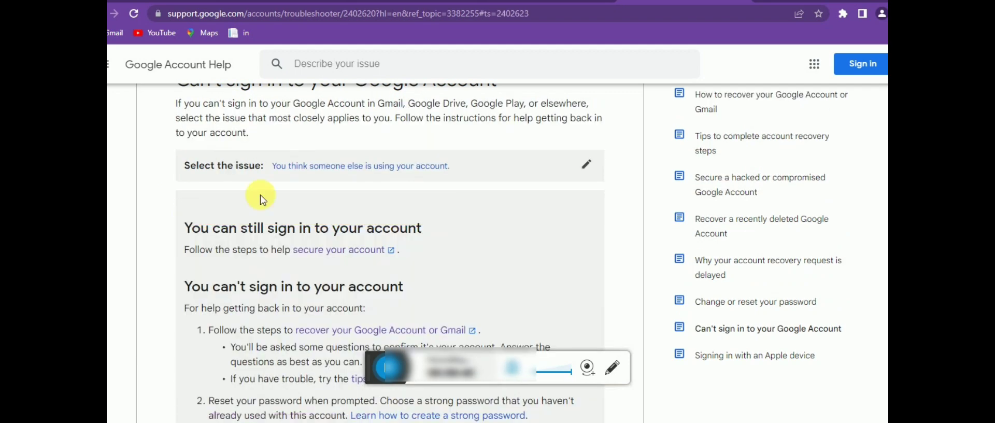
pyautogui.scroll(-2, 451, 197)
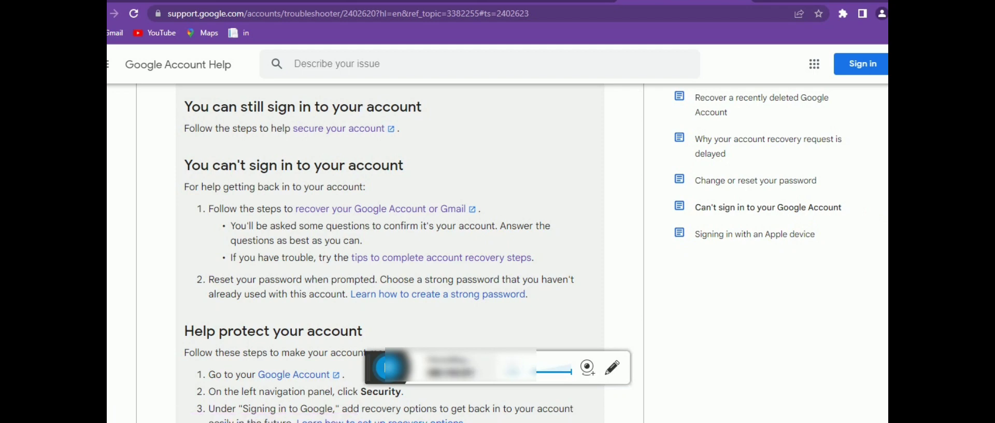
pyautogui.scroll(-3, 394, 254)
pyautogui.scroll(-4, 390, 254)
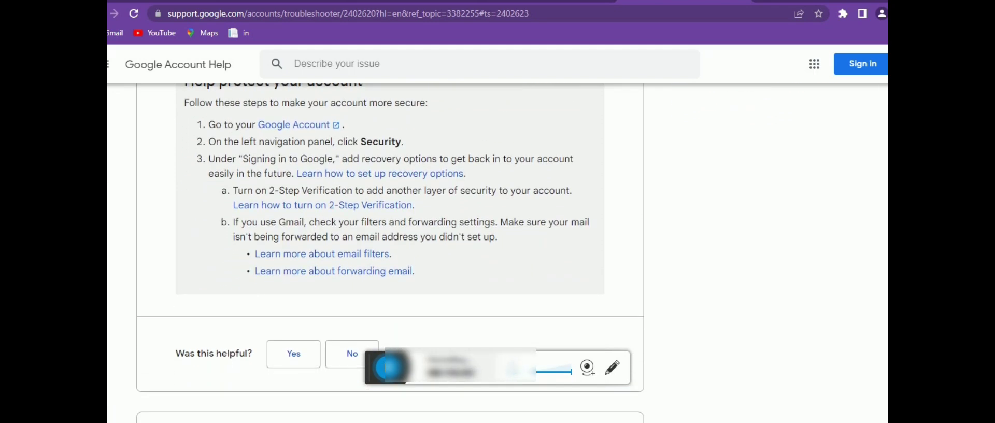
pyautogui.scroll(3, 390, 254)
pyautogui.scroll(-4, 390, 254)
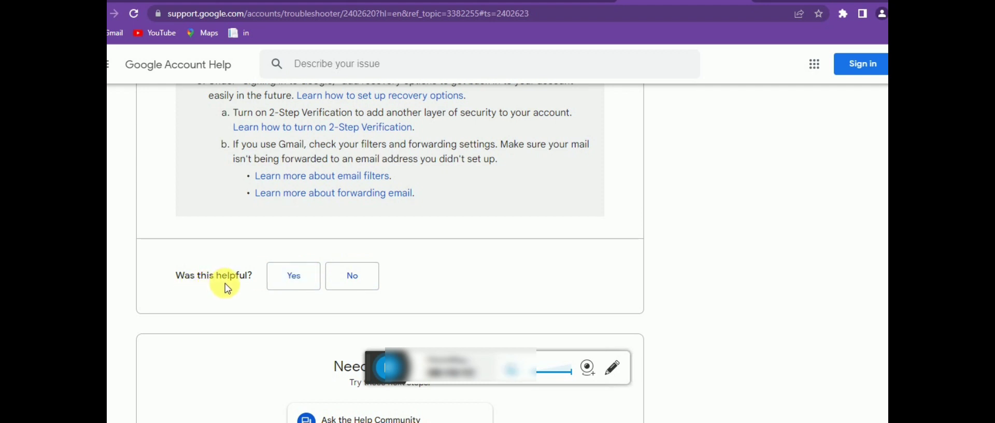
# Answer No to 'Was this helpful?' under the troubleshooter answer.
pyautogui.click(348, 274)
pyautogui.scroll(-2, 886, 282)
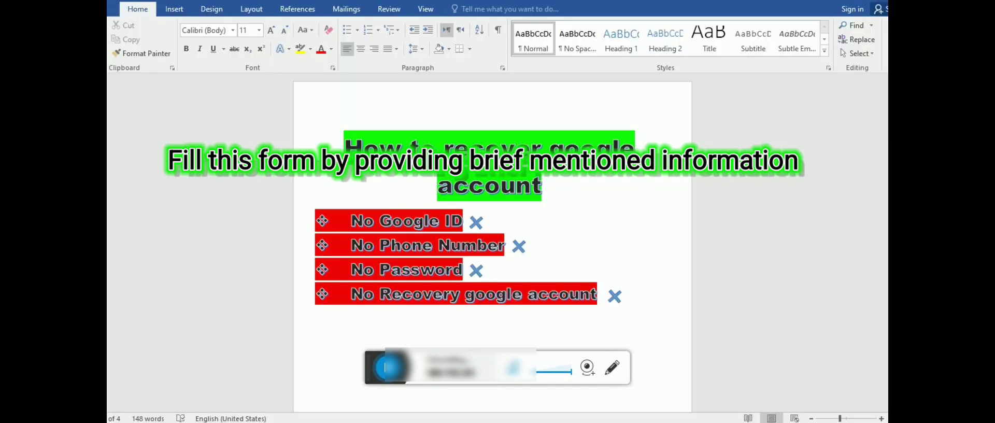
# Scroll the 'How to recover google account' Word document to page 2's numbered recovery-info list.
pyautogui.scroll(-15, 492, 243)
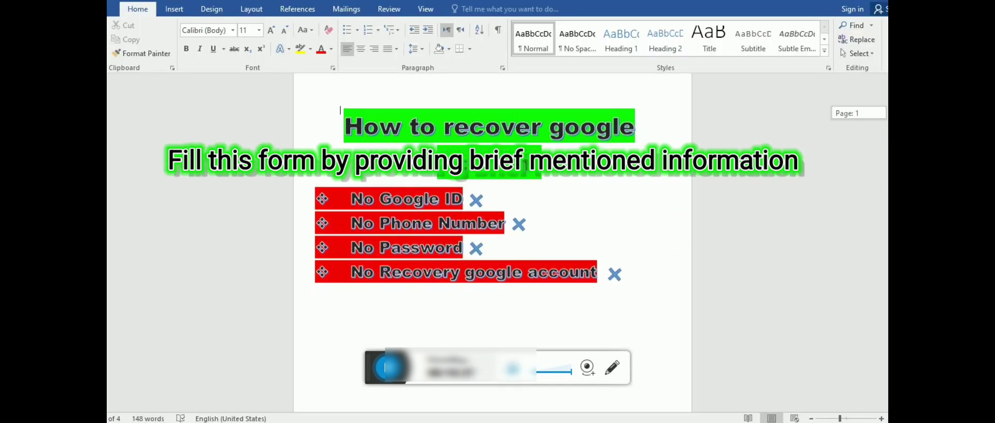
pyautogui.scroll(-8, 549, 242)
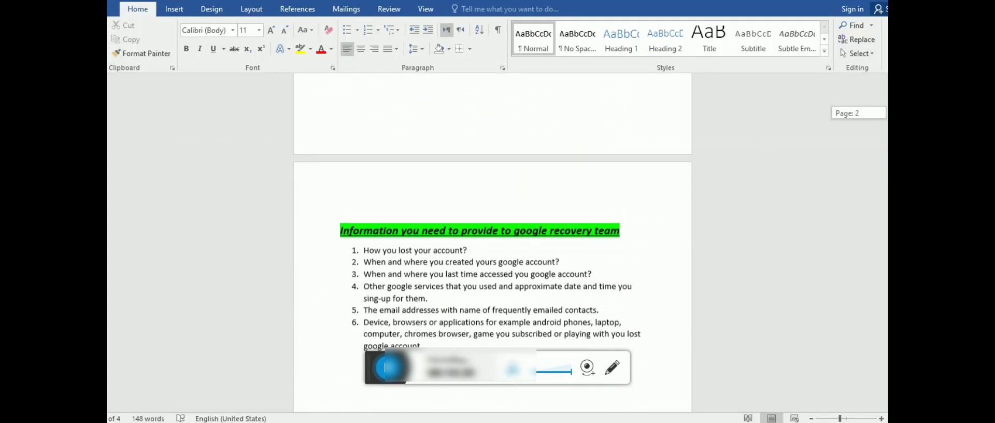
pyautogui.scroll(2, 549, 242)
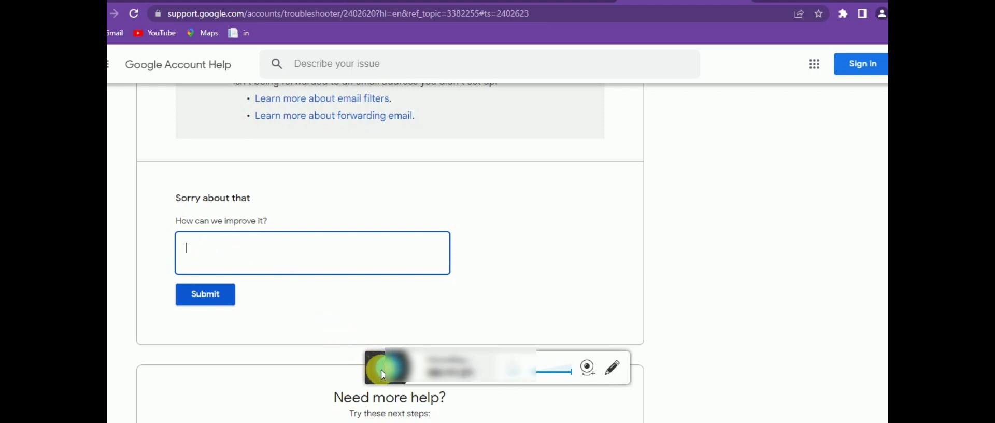
pyautogui.scroll(-1, 384, 374)
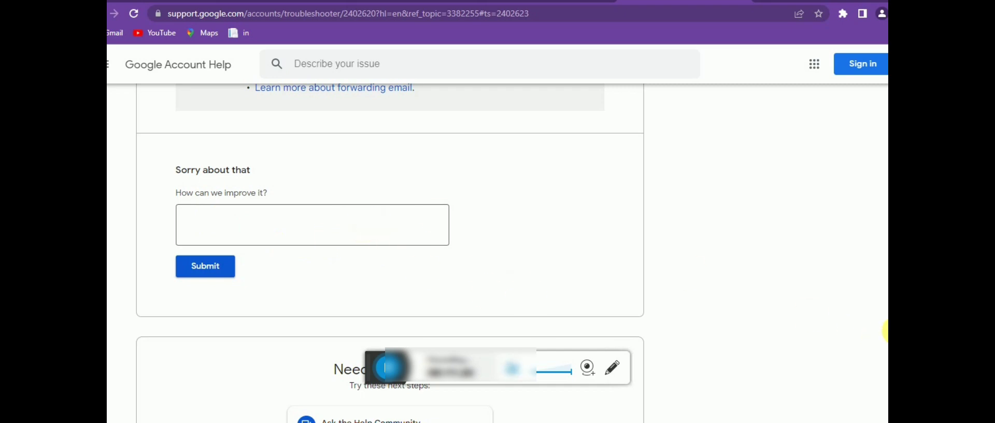
pyautogui.scroll(7, 883, 203)
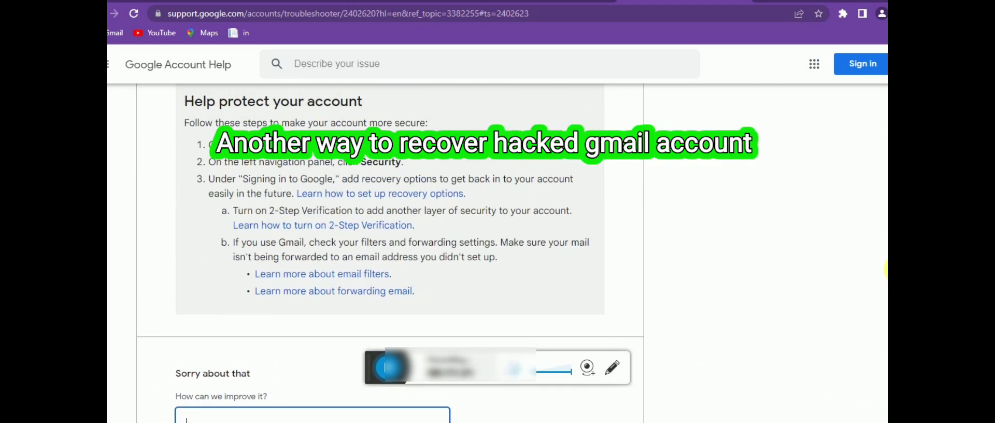
pyautogui.scroll(5, 881, 156)
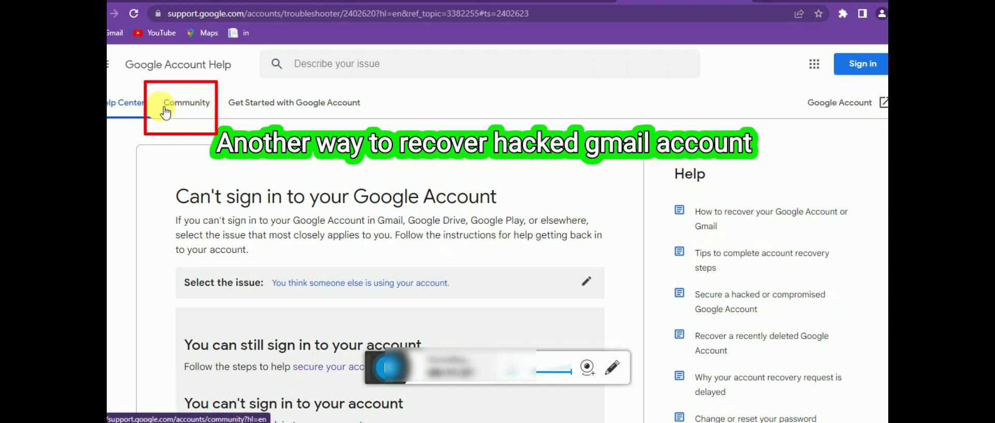
# Go to the Community home page and find the Account Privacy & Security category.
pyautogui.click(195, 108)
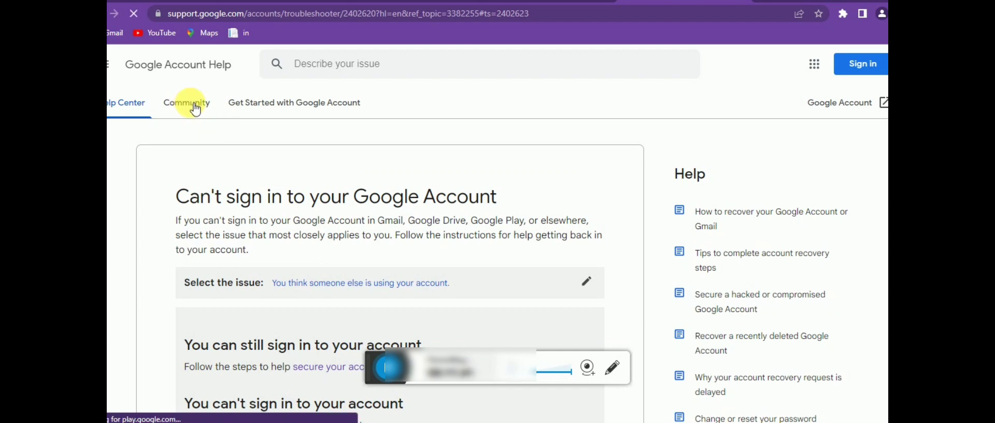
pyautogui.scroll(-4, 394, 248)
pyautogui.scroll(-2, 394, 249)
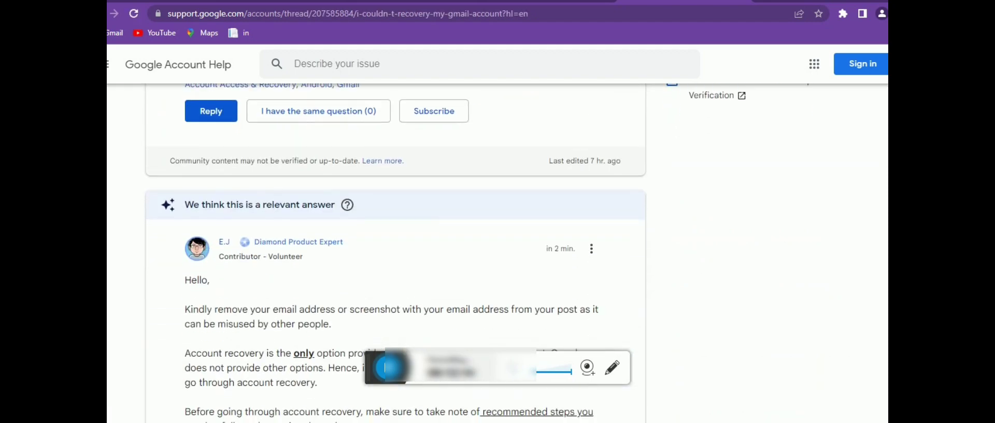
pyautogui.hotkey('alt', 'Left')
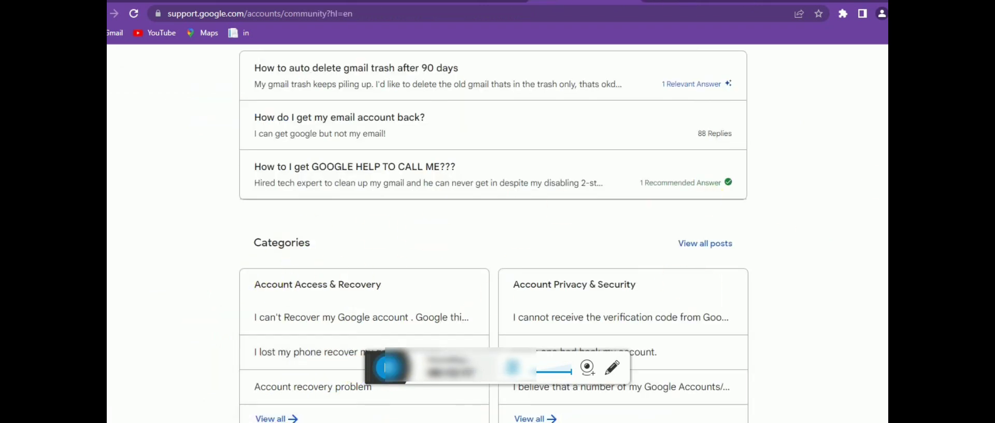
pyautogui.scroll(-2, 492, 233)
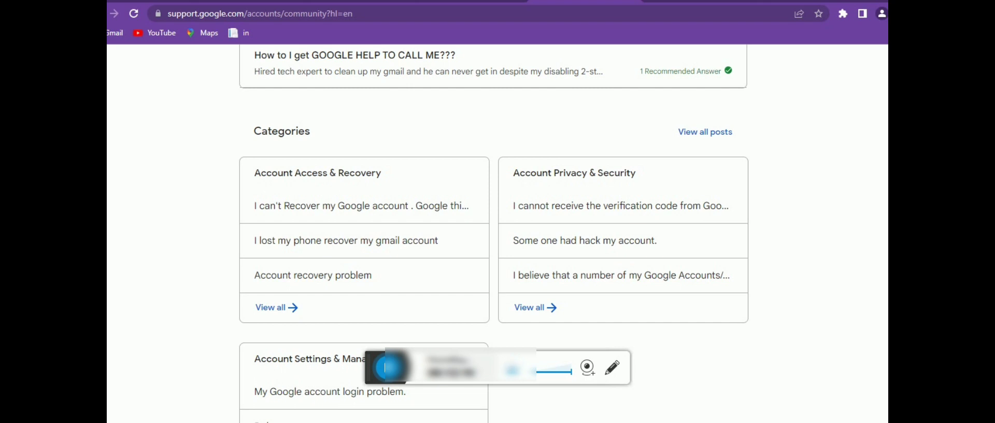
pyautogui.scroll(-1, 492, 233)
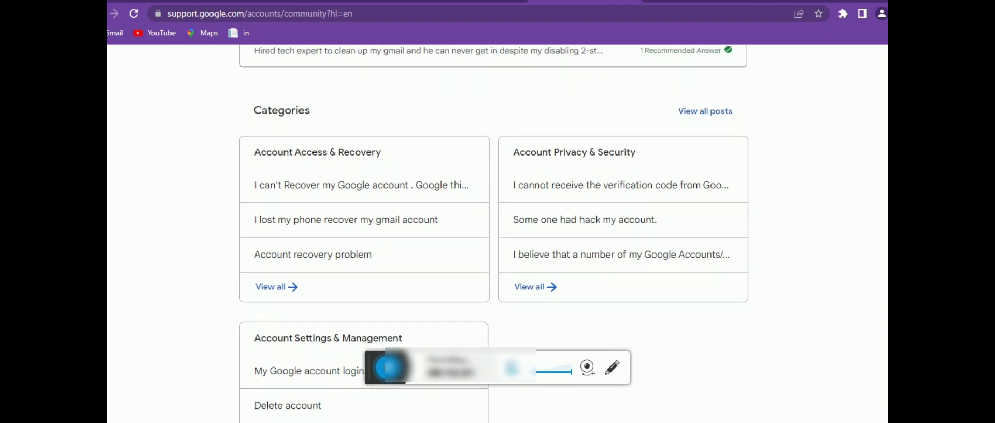
pyautogui.scroll(1, 492, 233)
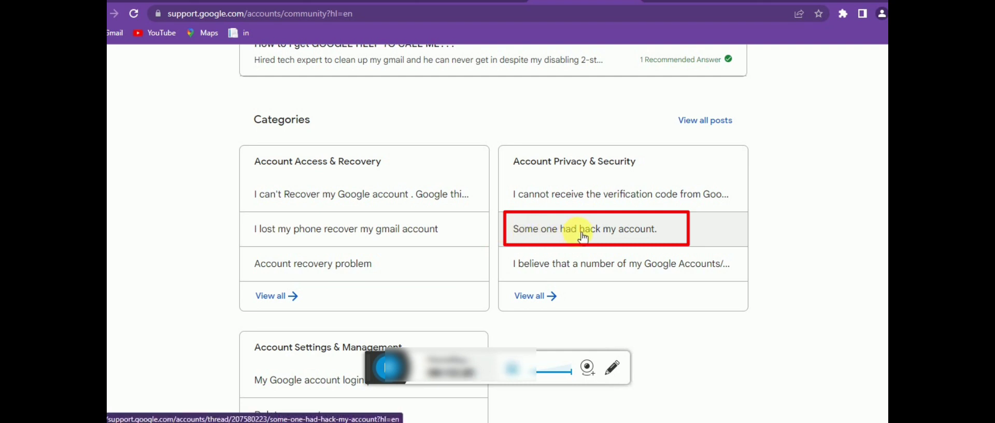
# Read the Product Expert's answer with recovery-article links in the 'Some one had hack my account.' thread.
pyautogui.click(621, 235)
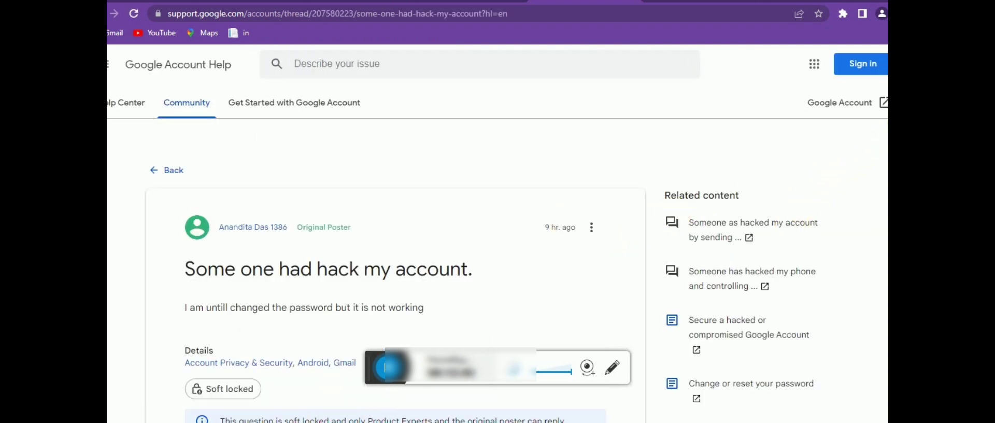
pyautogui.scroll(-2, 497, 254)
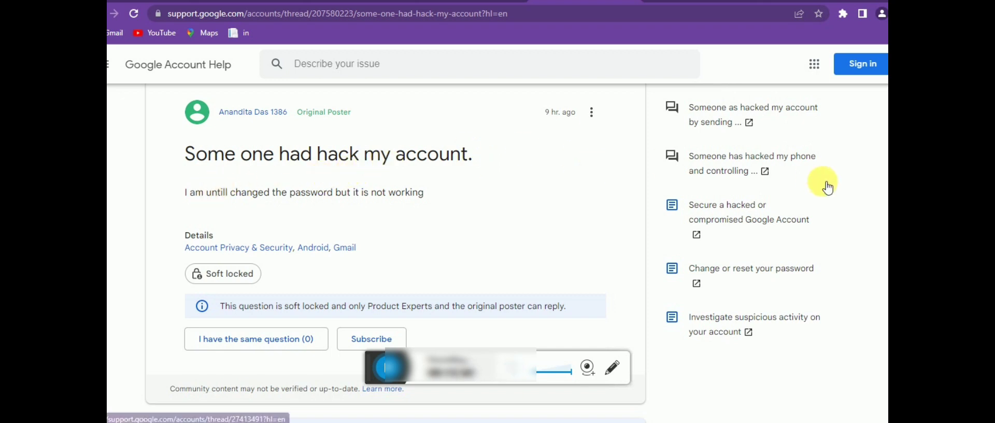
pyautogui.scroll(-1, 482, 253)
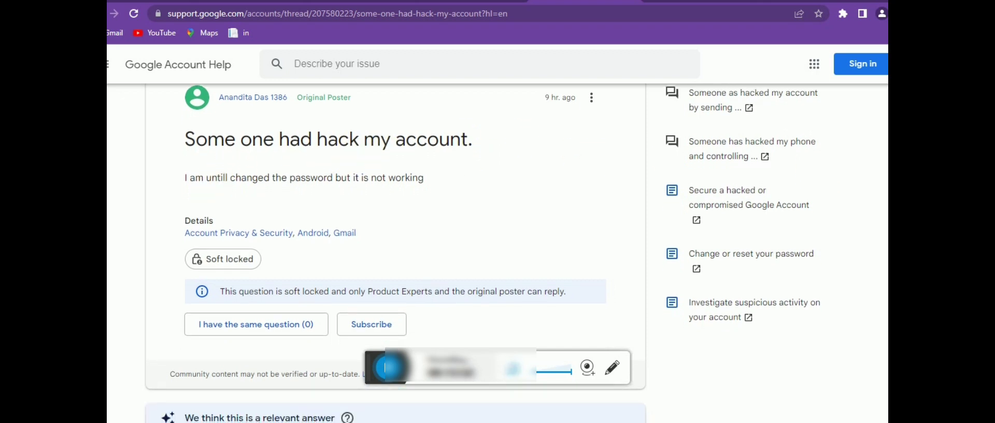
pyautogui.scroll(-4, 481, 253)
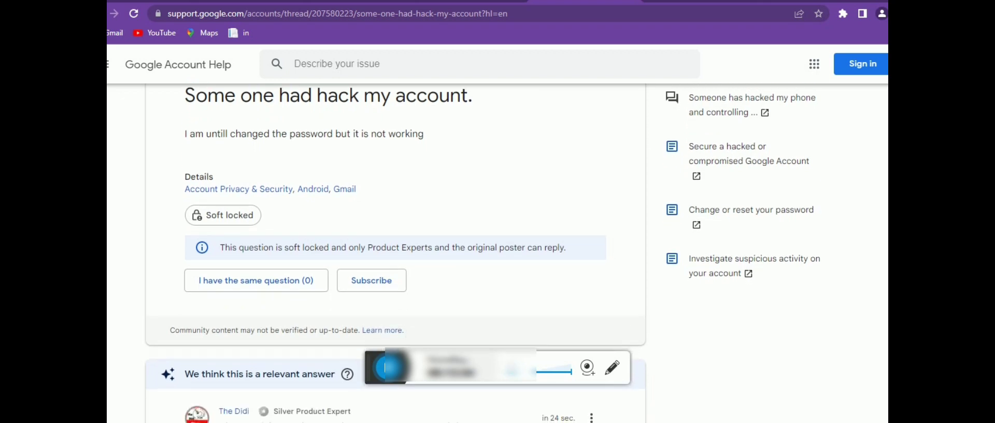
pyautogui.scroll(-3, 482, 253)
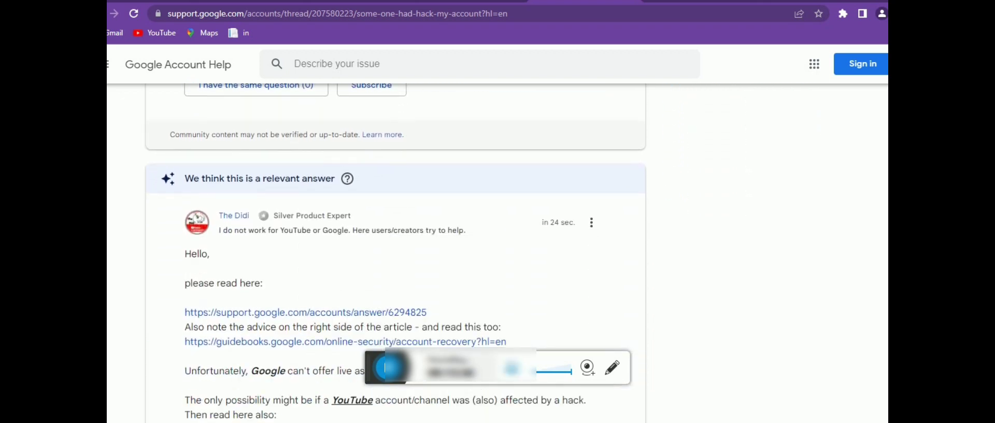
pyautogui.scroll(-3, 395, 252)
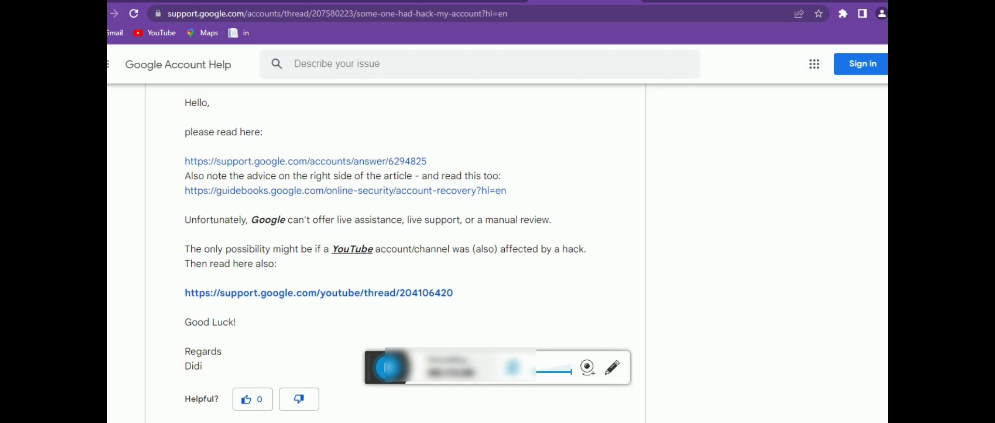
pyautogui.scroll(-5, 395, 253)
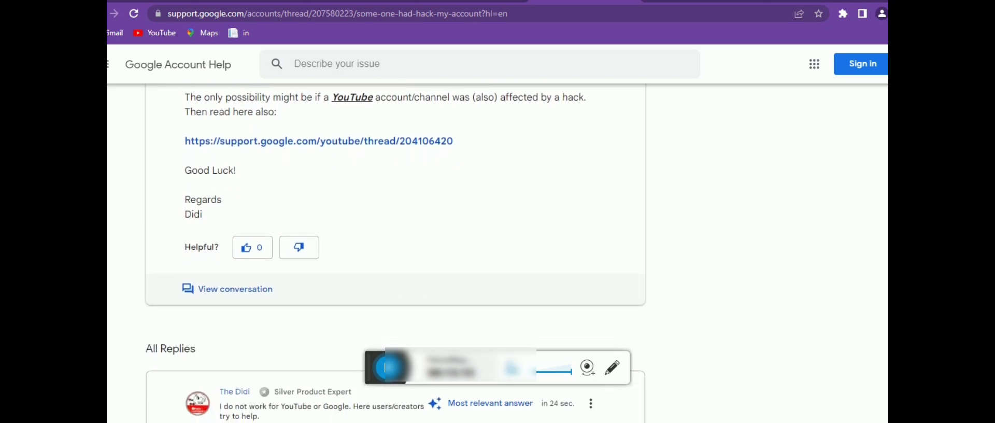
pyautogui.scroll(-4, 395, 253)
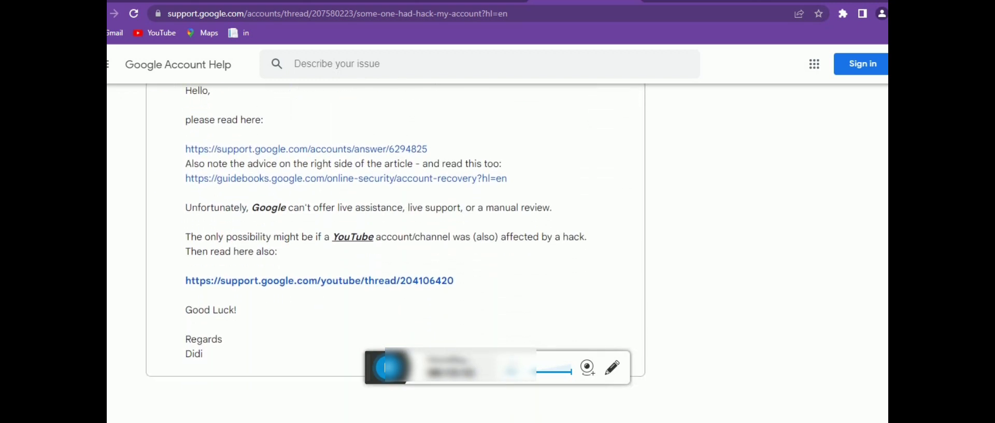